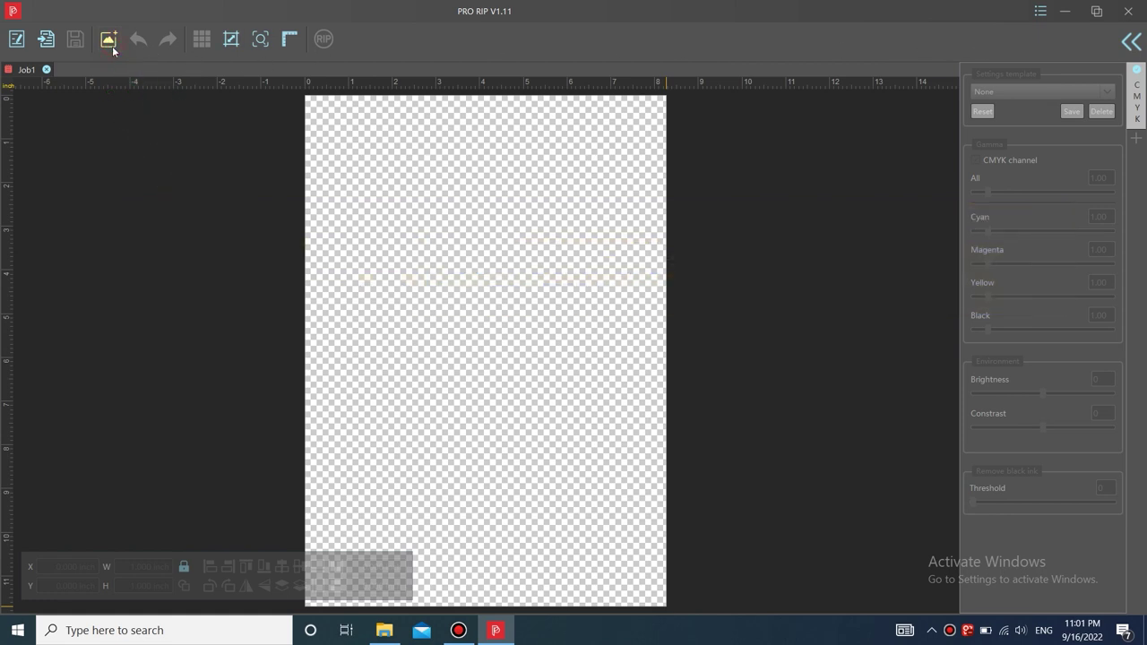
# Import the 'Test chart in PNG format' heart picture from the Desktop into Job1.
pyautogui.click(108, 39)
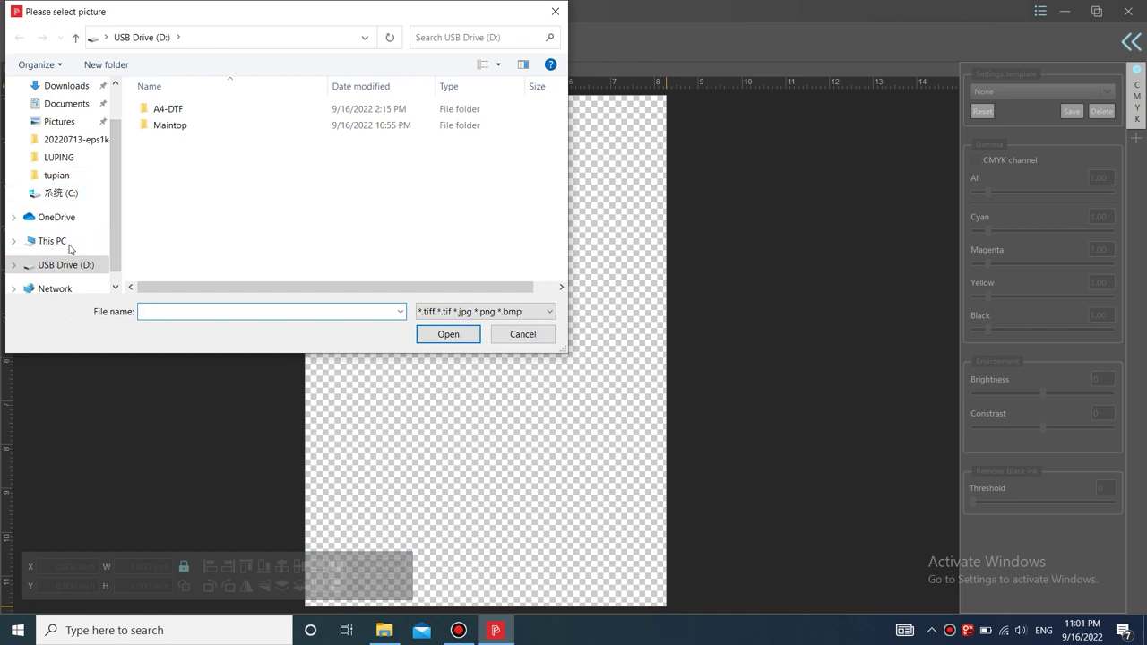
pyautogui.scroll(1, 57, 125)
pyautogui.click(76, 116)
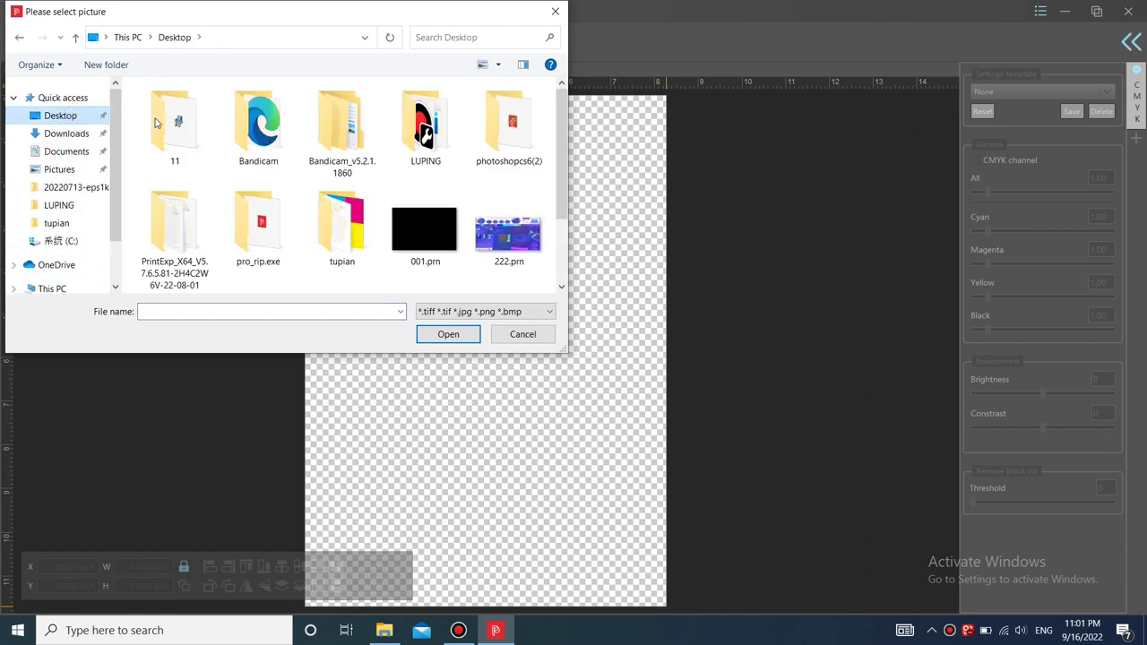
pyautogui.scroll(-1, 390, 168)
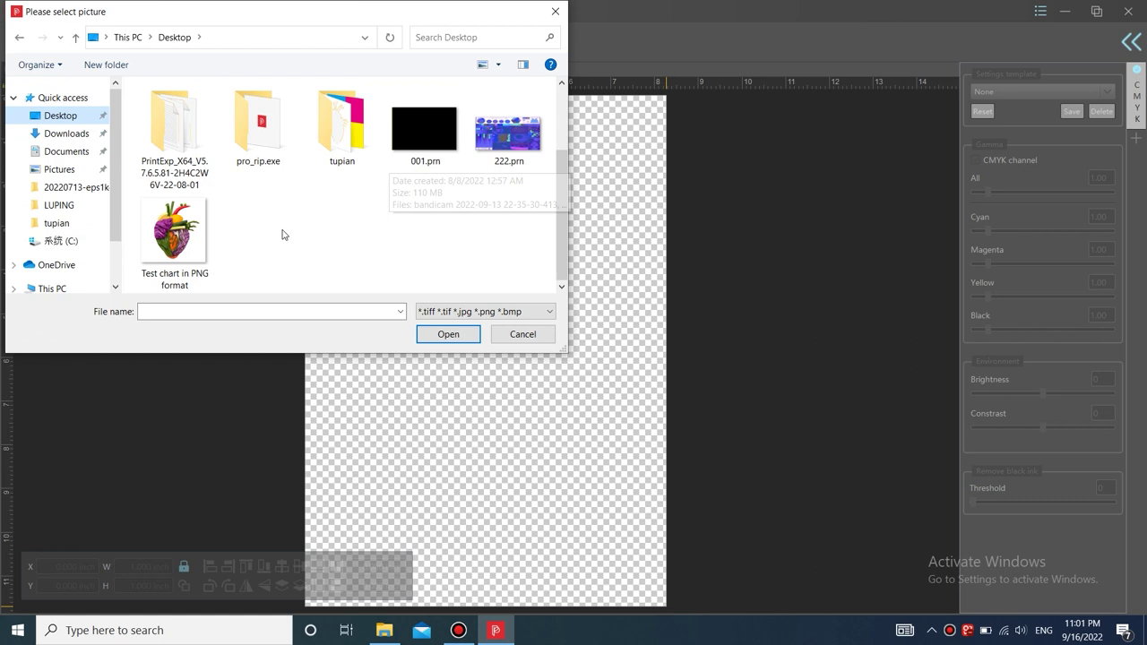
pyautogui.click(183, 251)
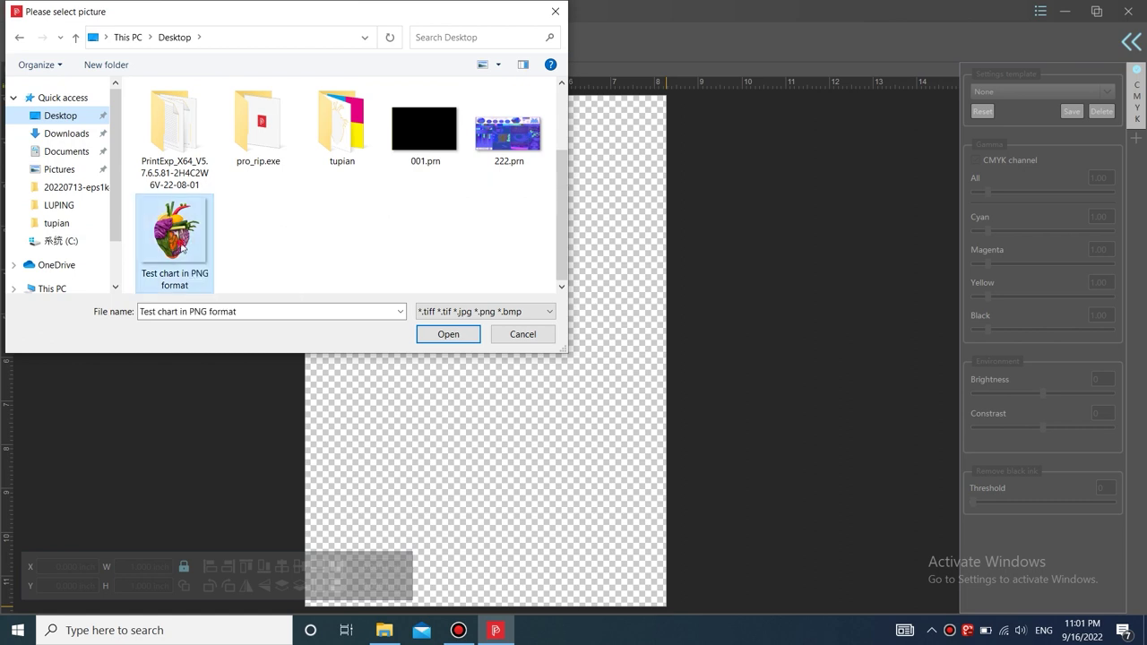
pyautogui.click(452, 336)
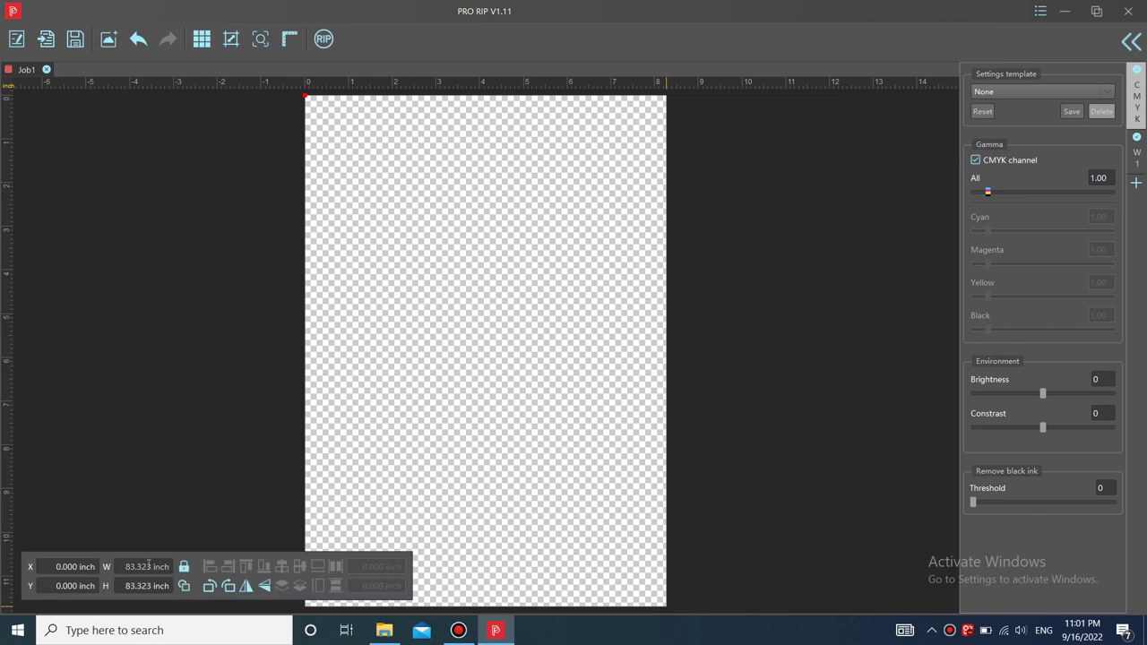
# Change the scale unit from inch to mm and set the heart's width to 210 mm.
pyautogui.click(1043, 13)
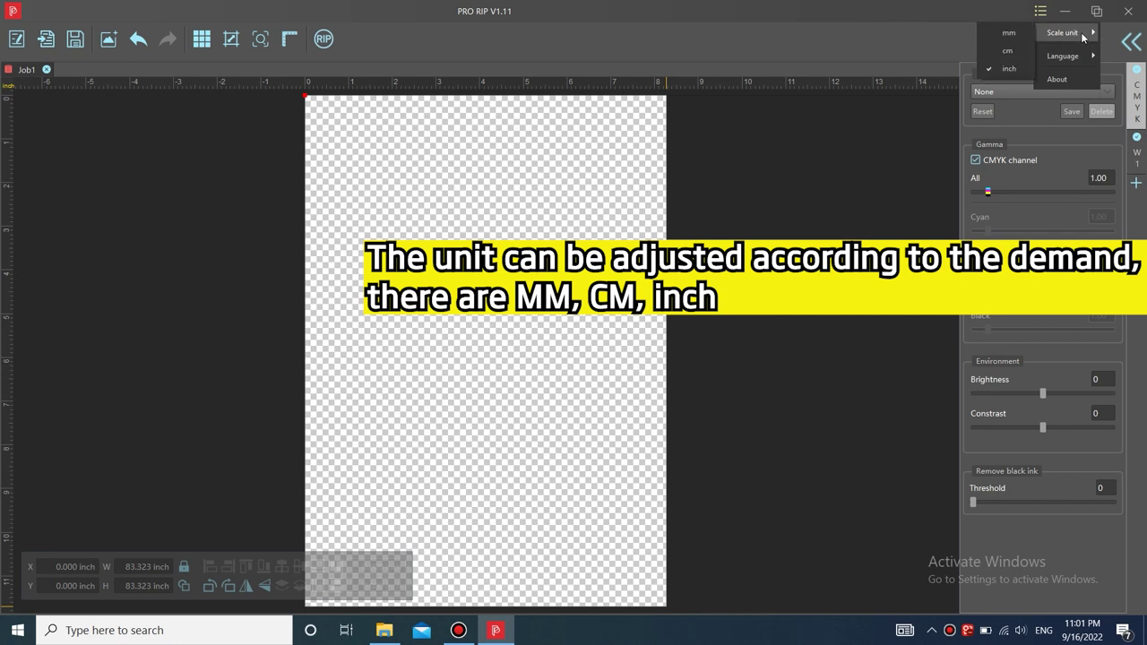
pyautogui.click(1008, 34)
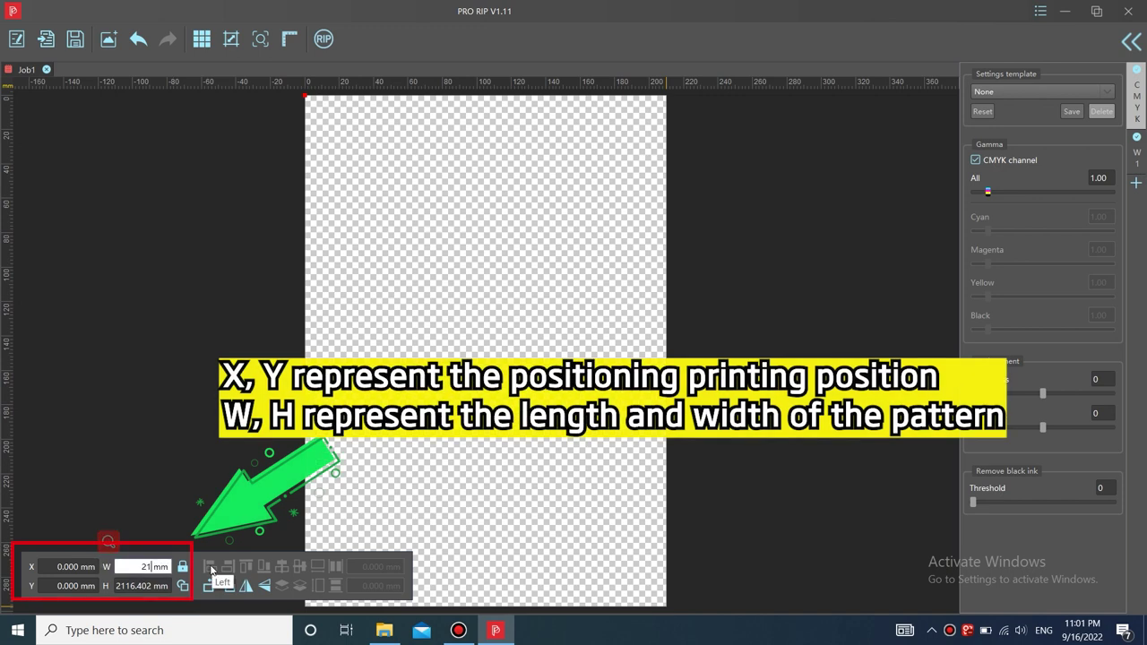
pyautogui.press('Return')
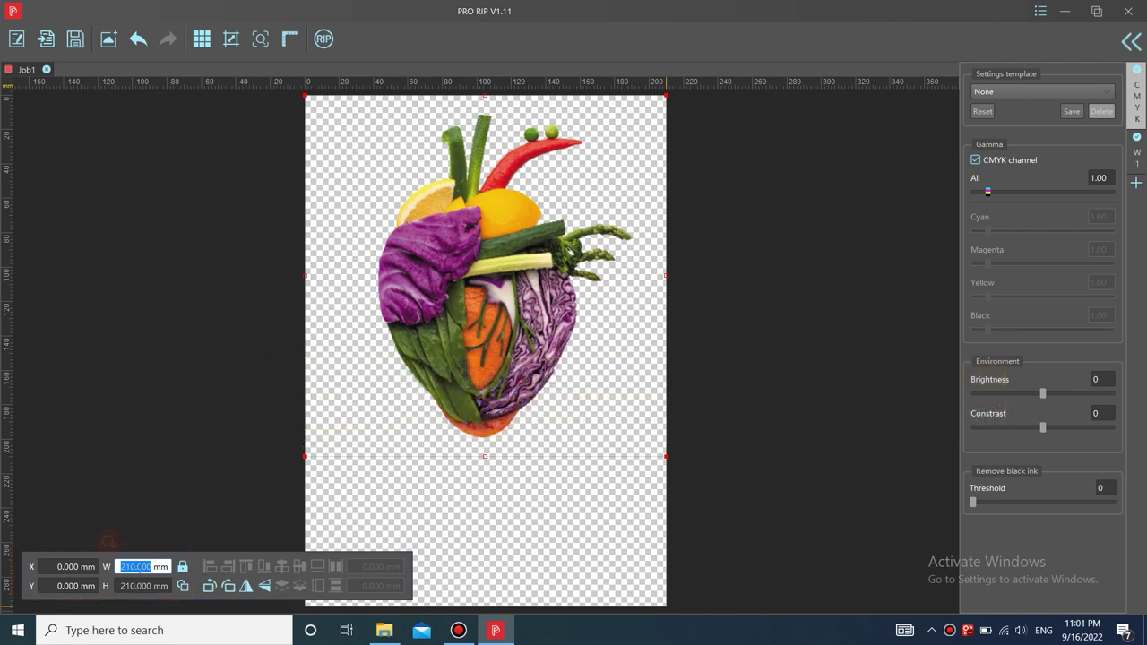
# Mirror the heart horizontally, add a W2 white channel and select the W1 channel.
pyautogui.click(246, 585)
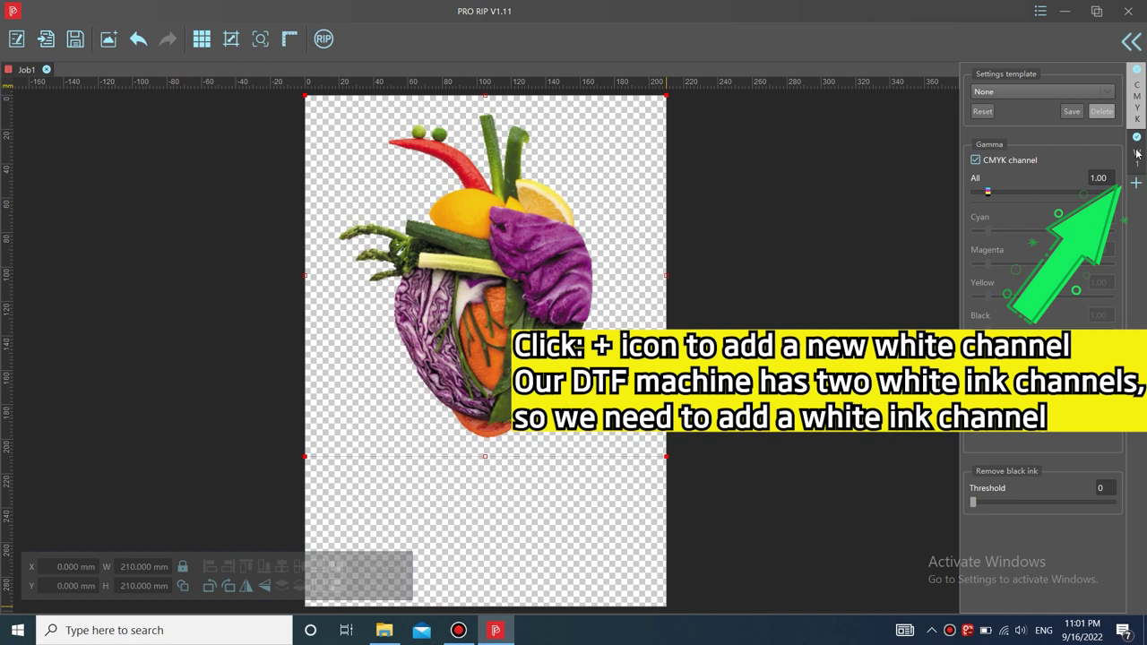
pyautogui.click(1135, 182)
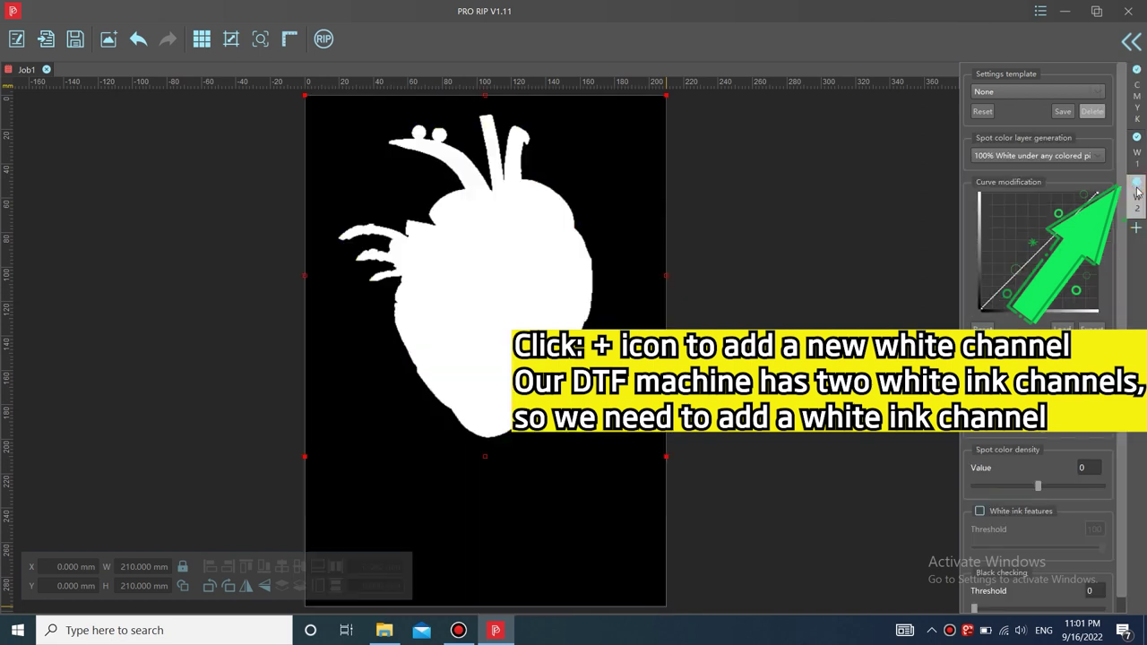
pyautogui.click(1142, 156)
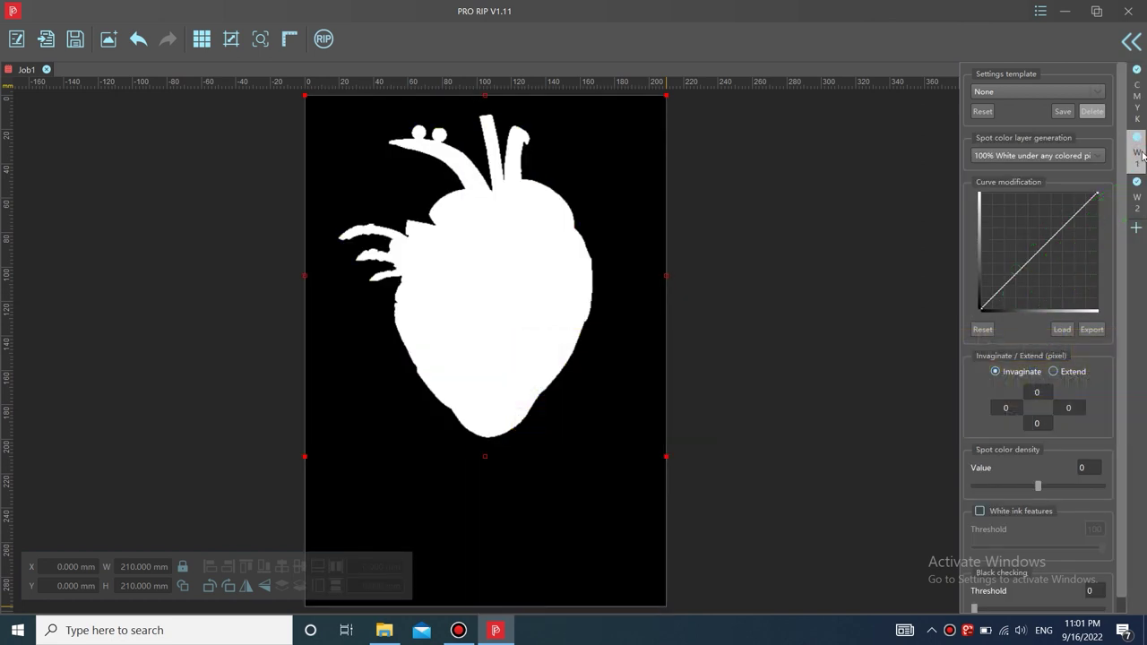
# Set W1's white layer generation to '100% White under any colored pixel', then return to CMYK.
pyautogui.click(1047, 155)
pyautogui.click(992, 170)
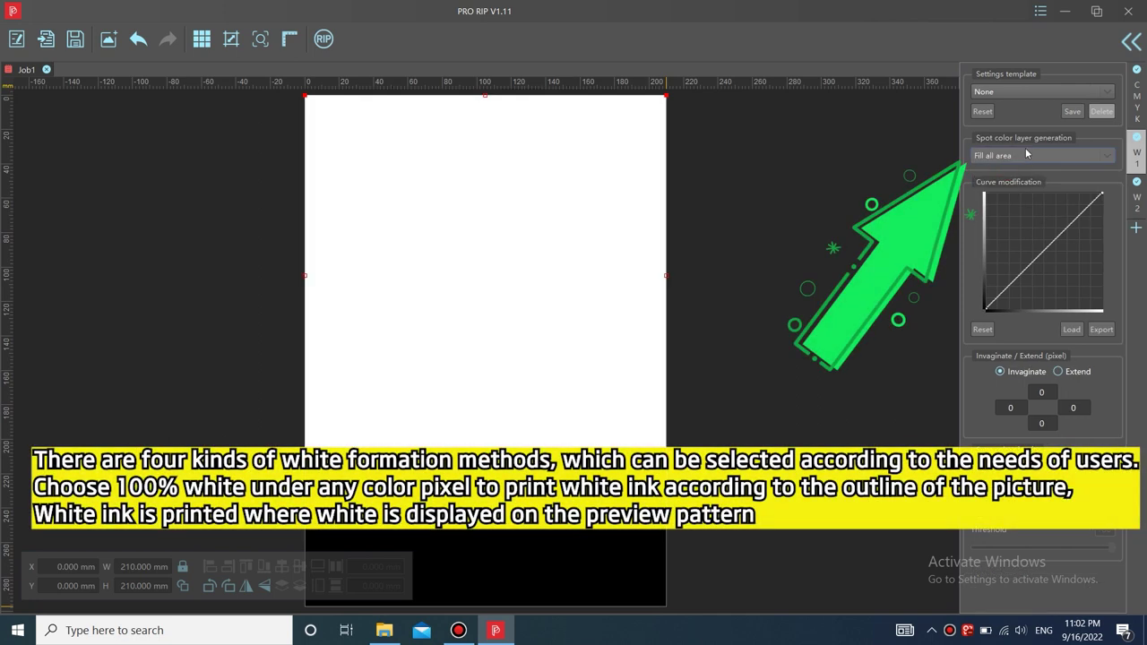
pyautogui.click(1026, 158)
pyautogui.click(1017, 182)
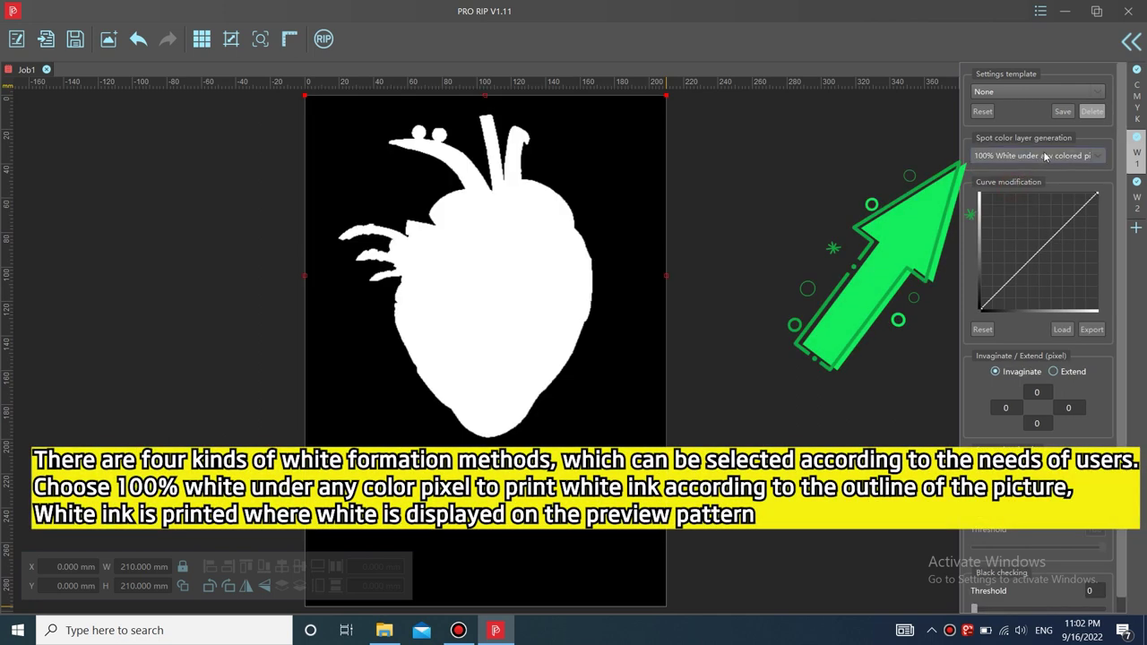
pyautogui.click(1044, 157)
pyautogui.click(1017, 199)
pyautogui.click(1032, 158)
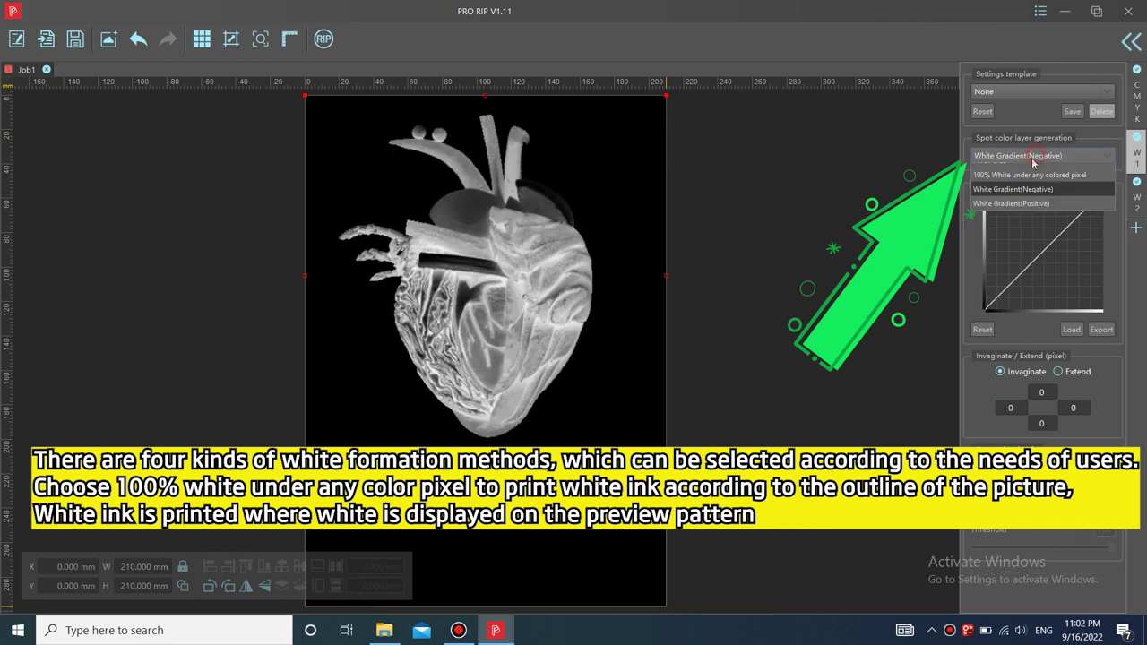
pyautogui.click(1003, 203)
pyautogui.click(1019, 159)
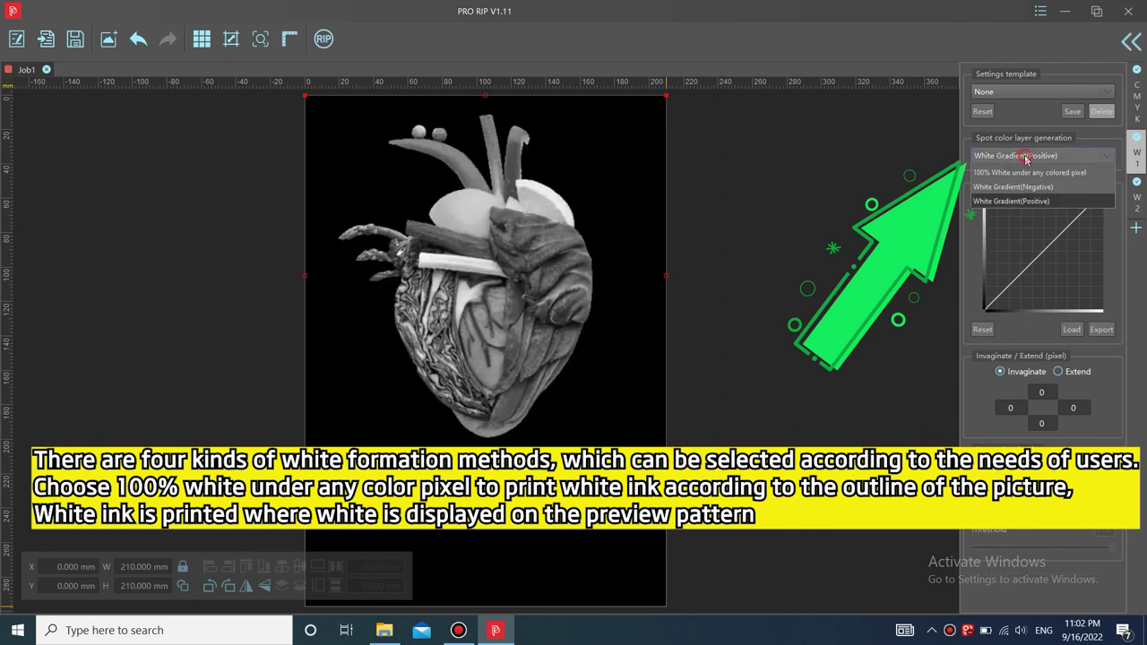
pyautogui.click(998, 190)
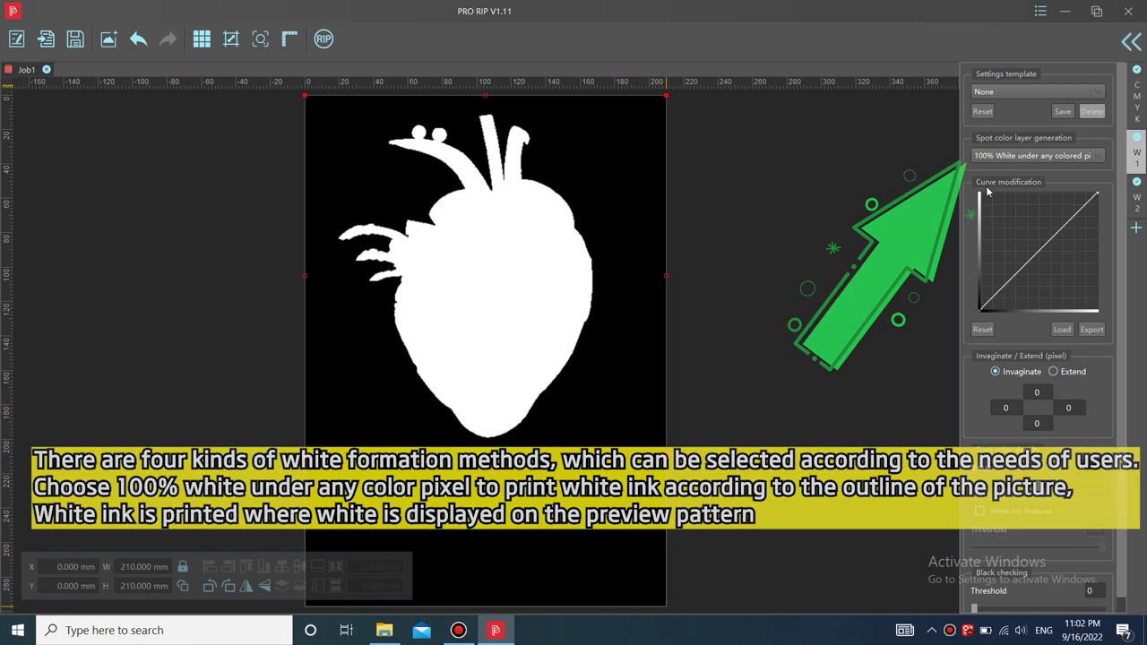
pyautogui.click(1135, 106)
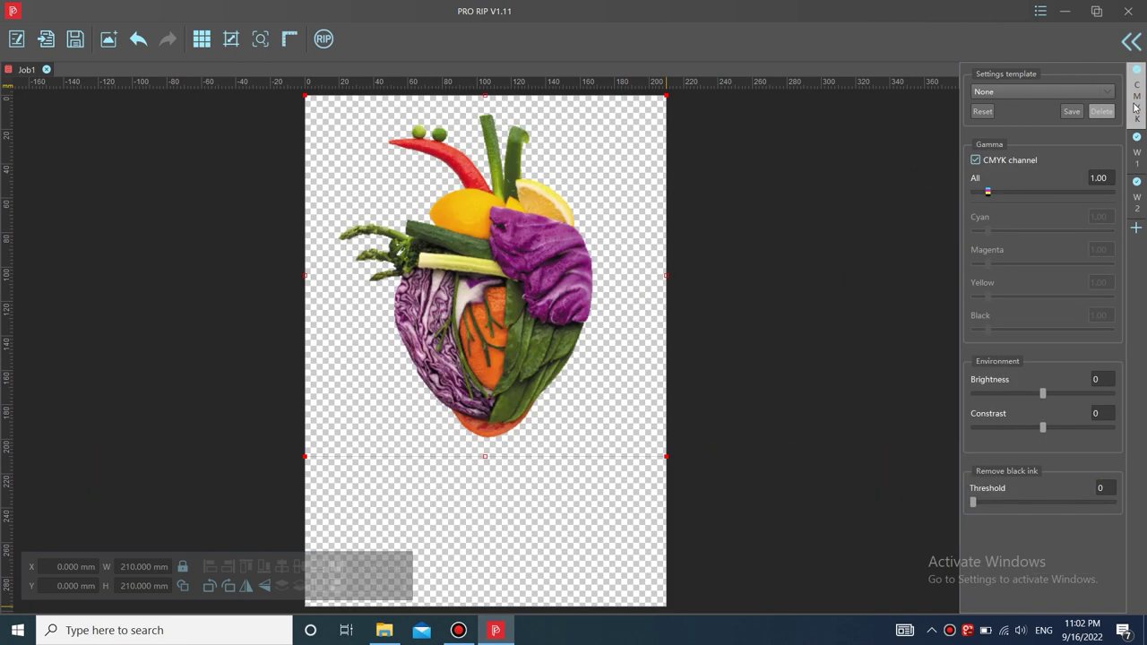
# RIP Job1 at v1440x1440dpi with 'Automatic print after RIP' enabled.
pyautogui.click(382, 38)
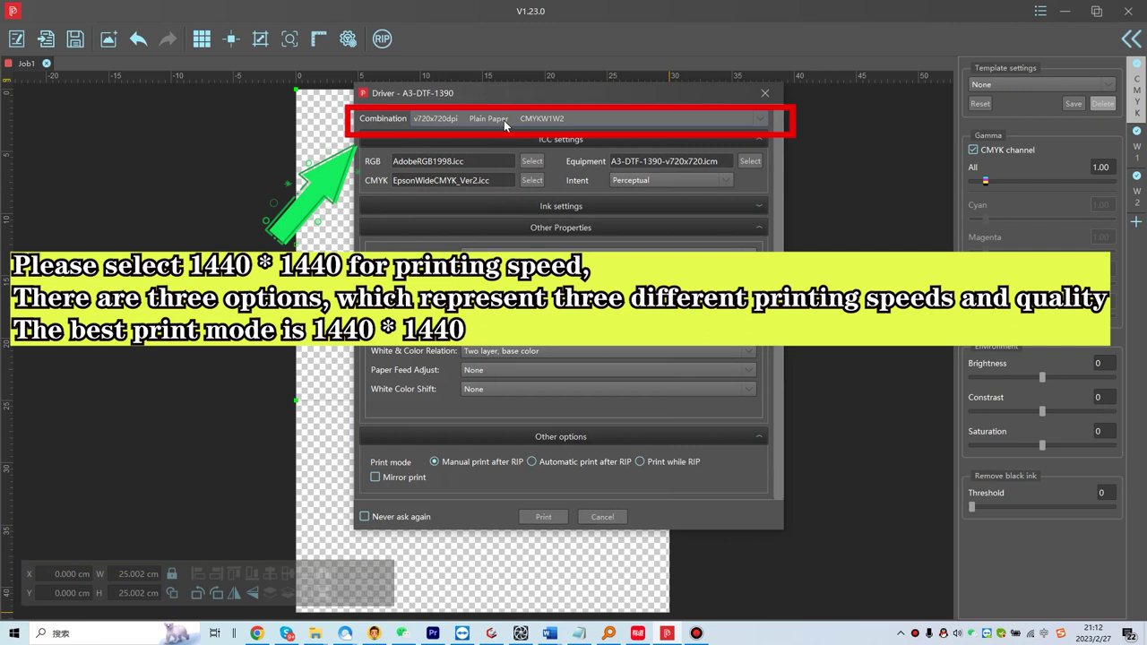
pyautogui.click(503, 120)
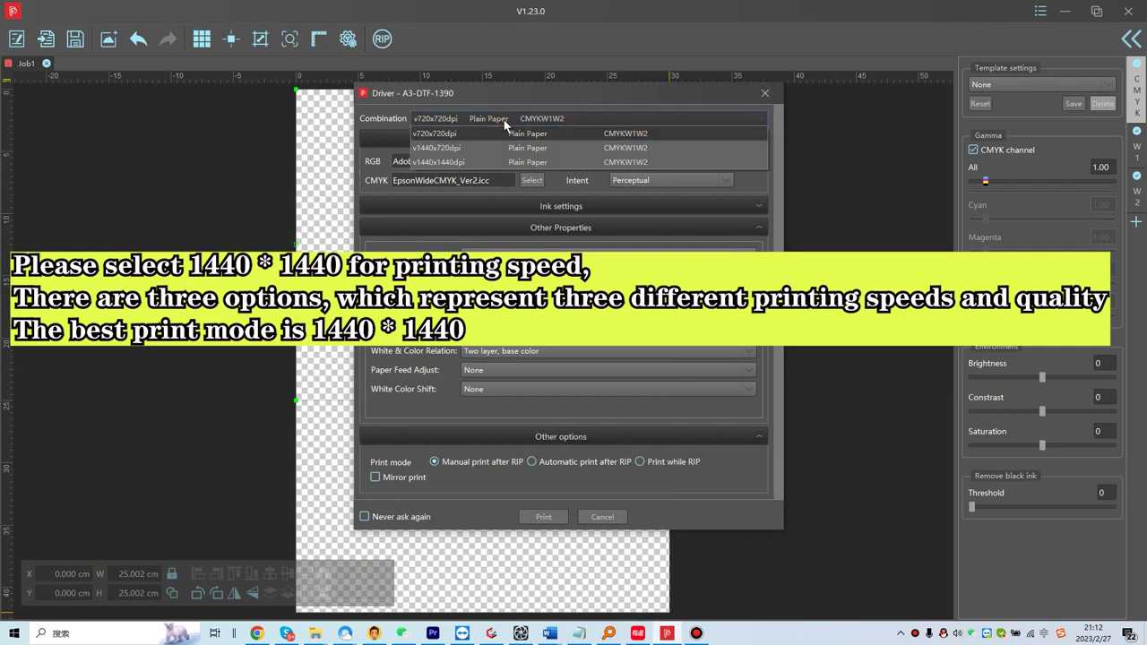
pyautogui.click(463, 161)
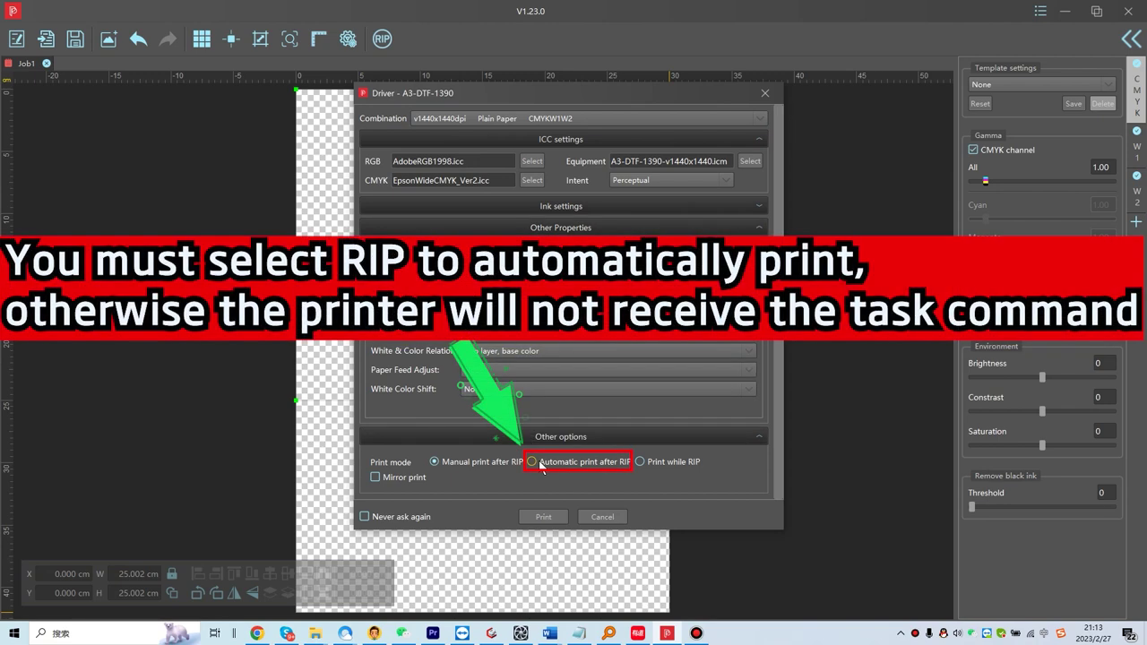
pyautogui.click(540, 463)
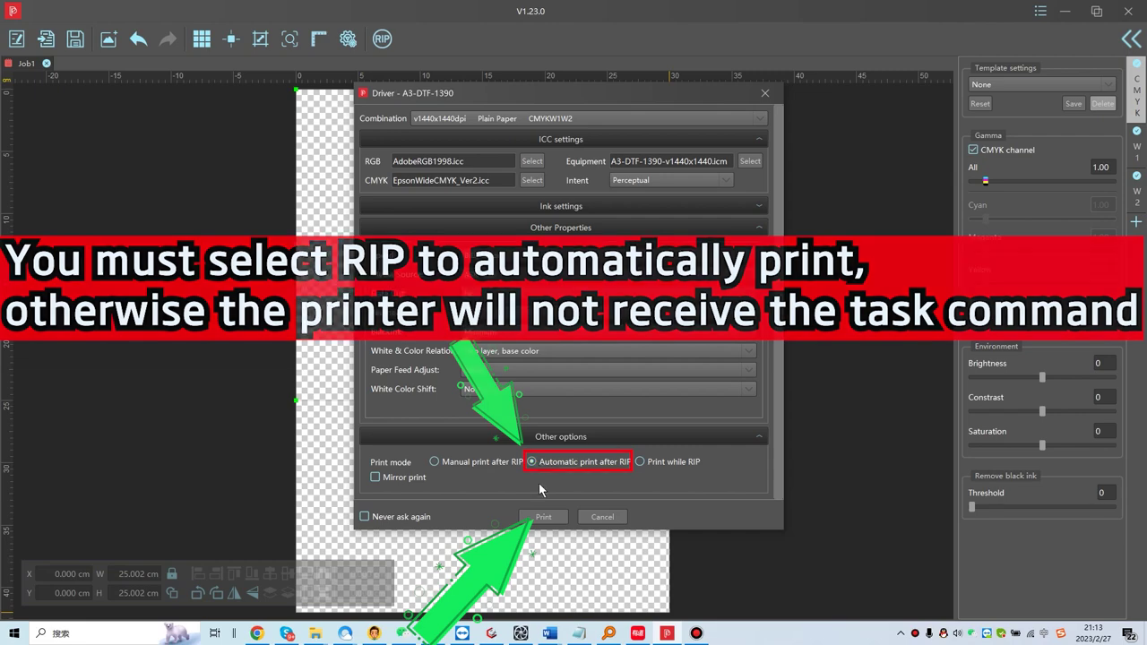
pyautogui.click(543, 519)
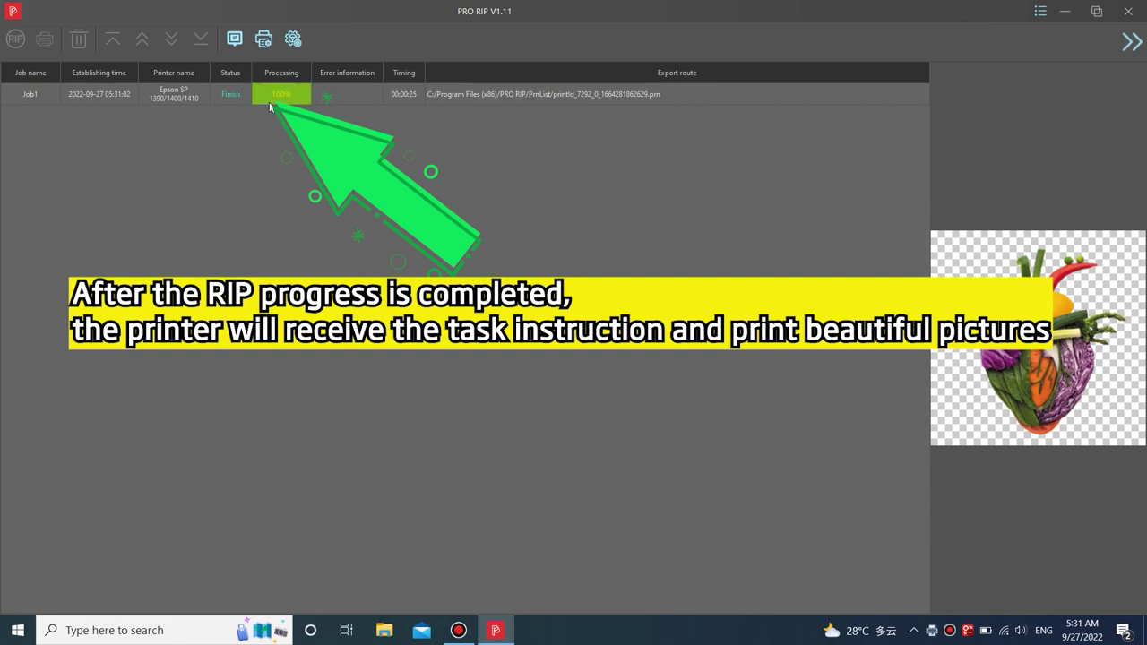
# Bring up the EPSON Stylus Photo 1390 Series print queue and move it into view.
pyautogui.rightClick(312, 158)
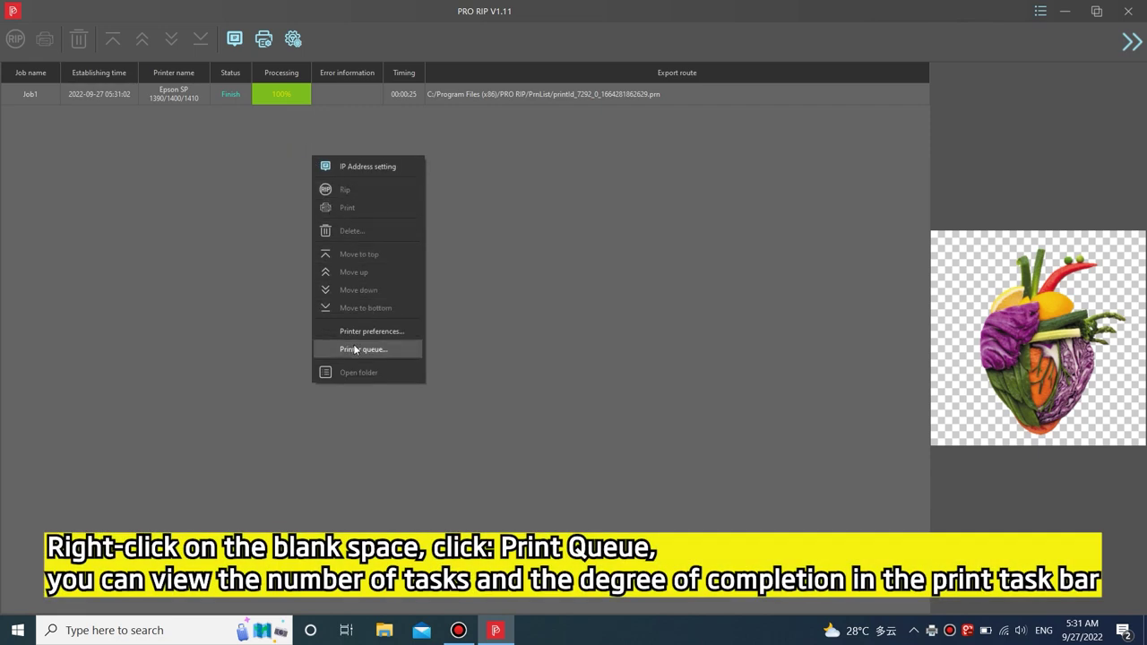
pyautogui.click(355, 349)
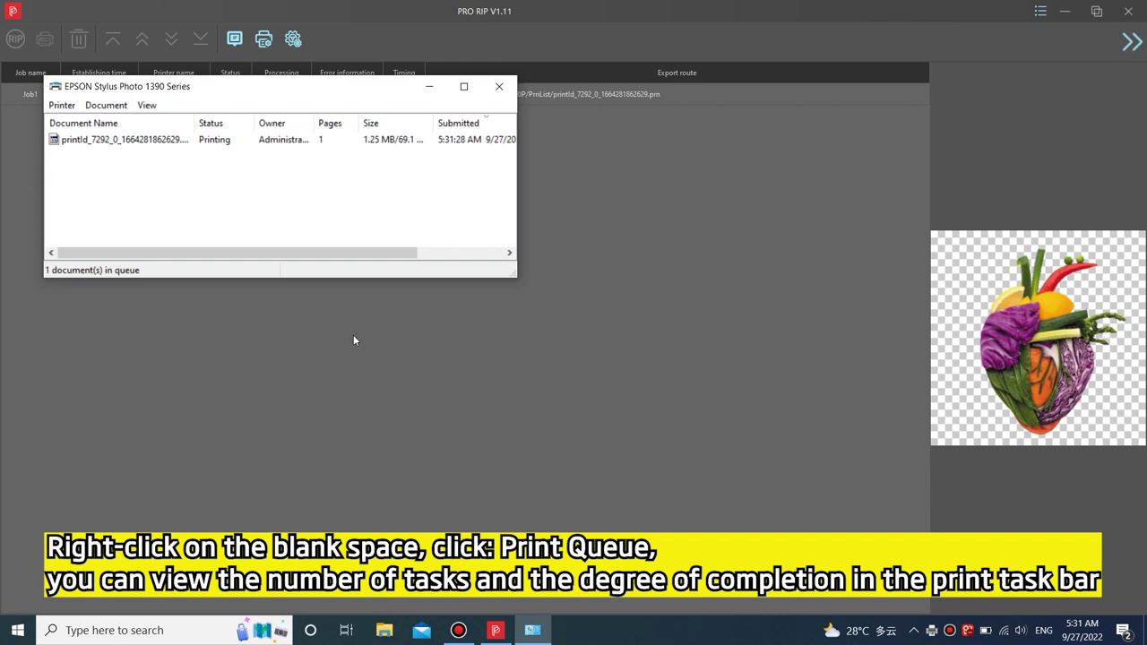
pyautogui.moveTo(388, 104); pyautogui.dragTo(439, 183)
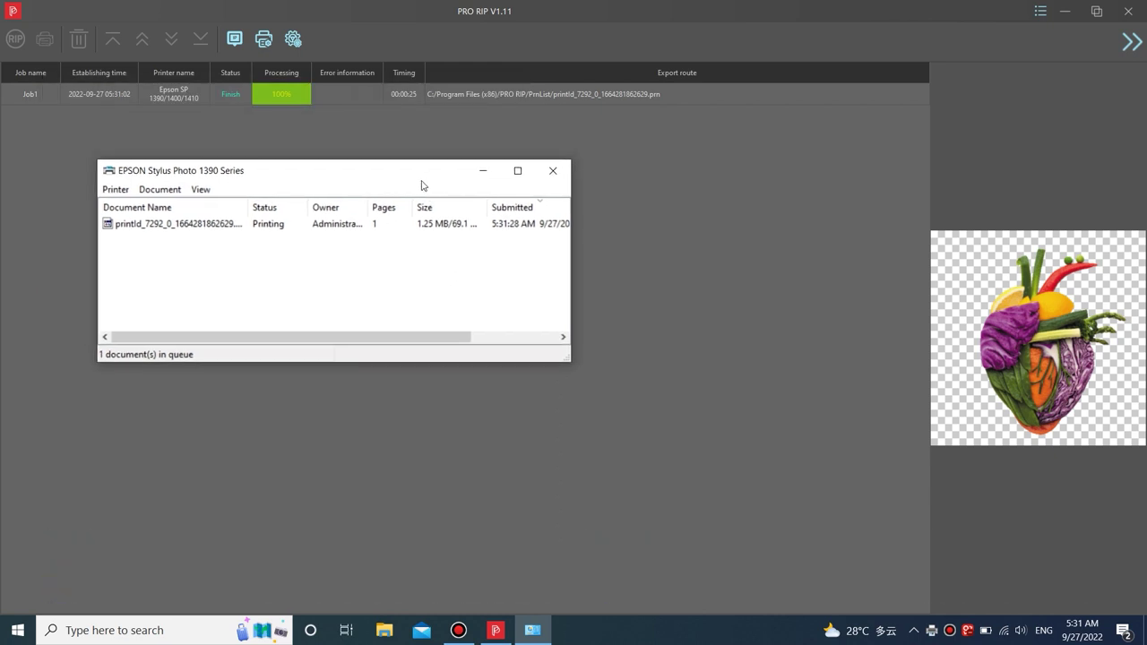